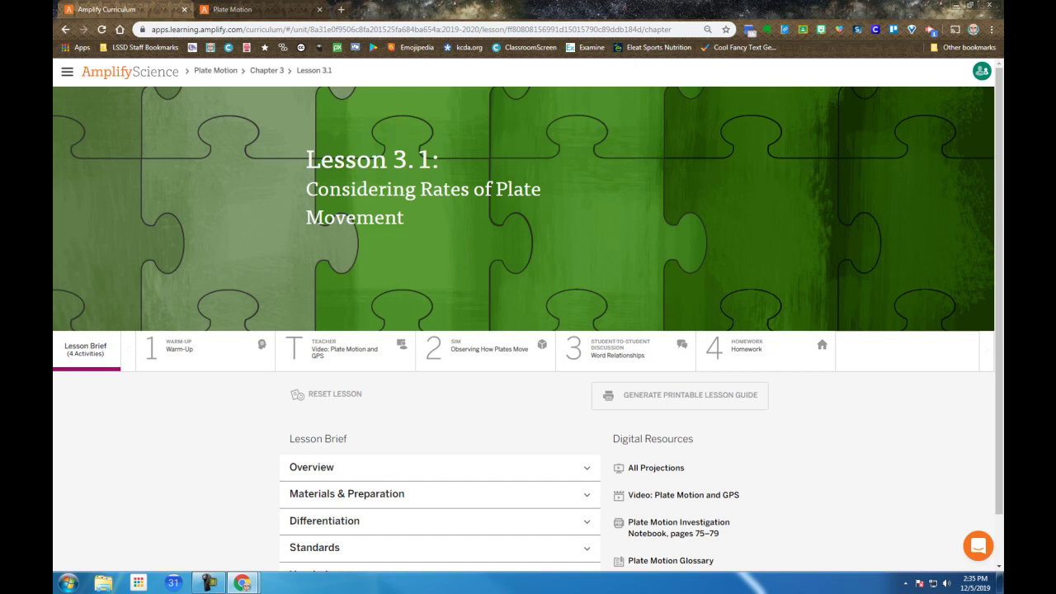
Open the Warm-Up and review the earthquake-damaged building photo and its plate movement questions
{"action": "left_click", "coordinate": [191, 347]}
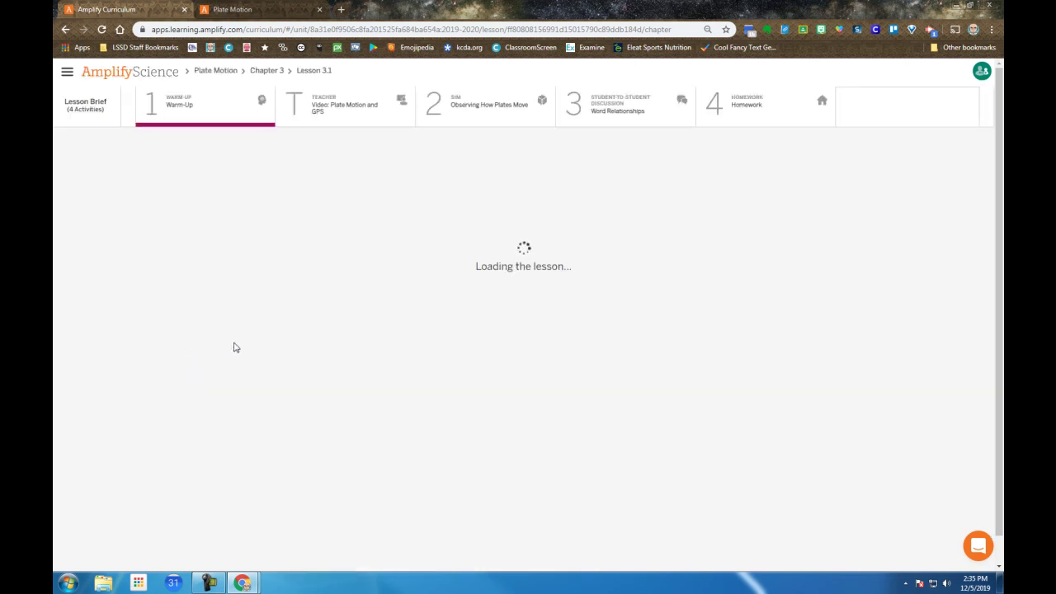
{"action": "scroll", "coordinate": [823, 407], "scroll_direction": "down", "scroll_amount": 3}
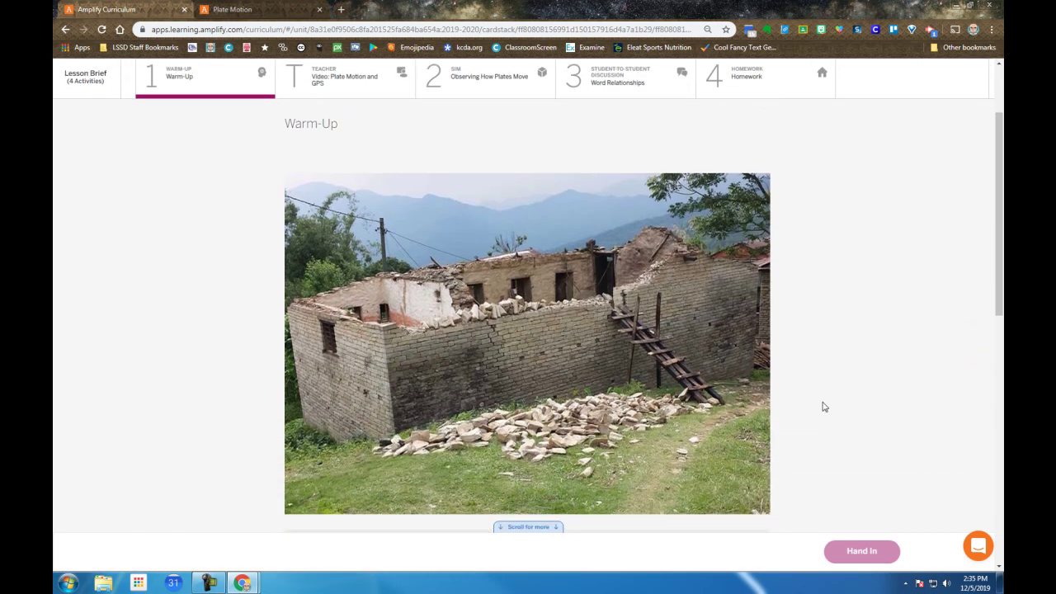
{"action": "scroll", "coordinate": [604, 454], "scroll_direction": "down", "scroll_amount": 5}
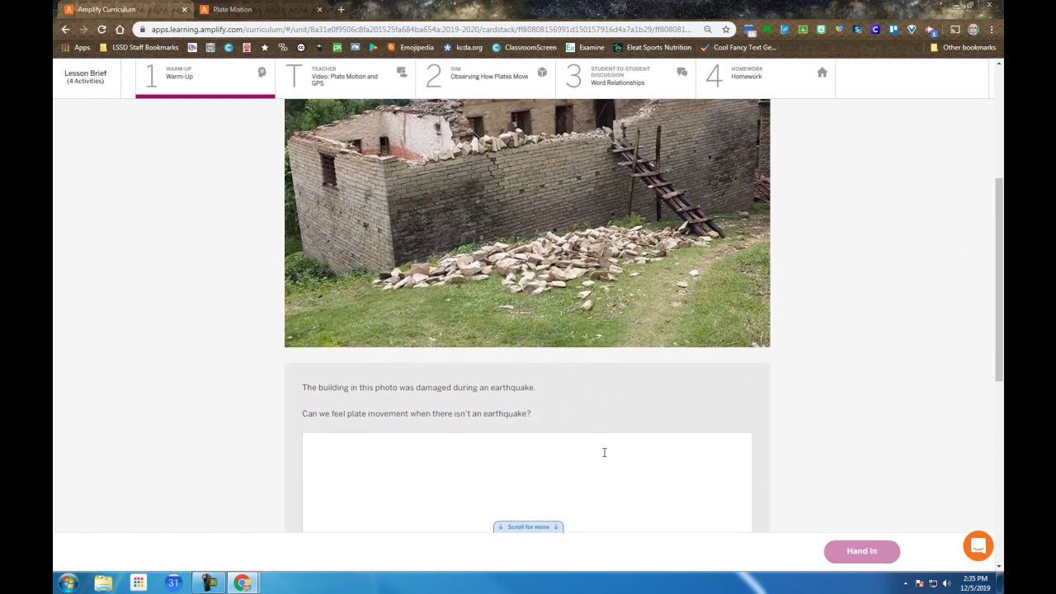
{"action": "scroll", "coordinate": [604, 452], "scroll_direction": "up", "scroll_amount": 4}
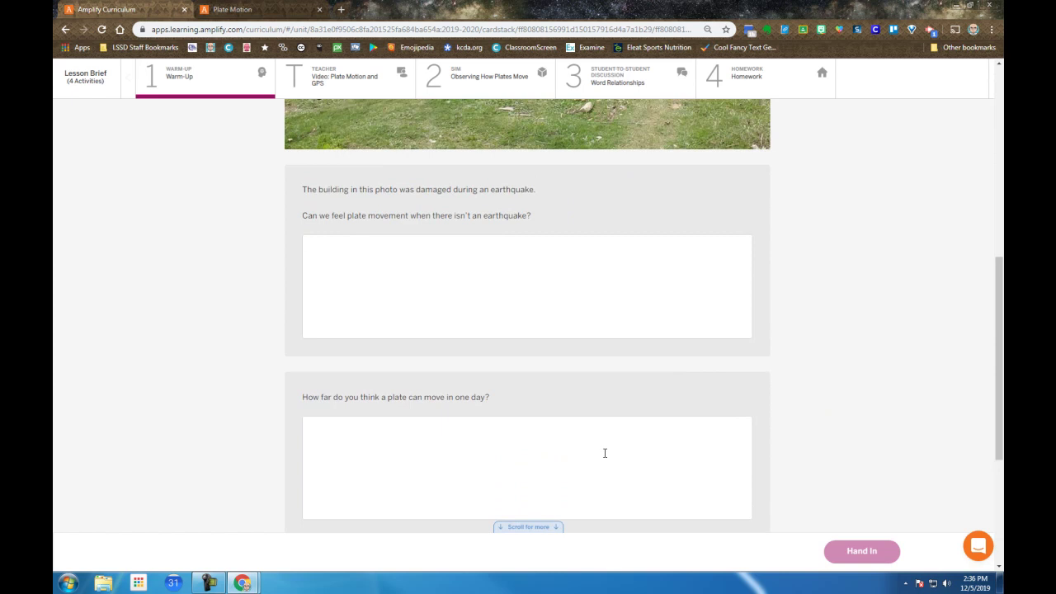
Switch to the 'Video: Plate Motion and GPS' activity with its 10-minute GPS video
{"action": "left_click", "coordinate": [350, 77]}
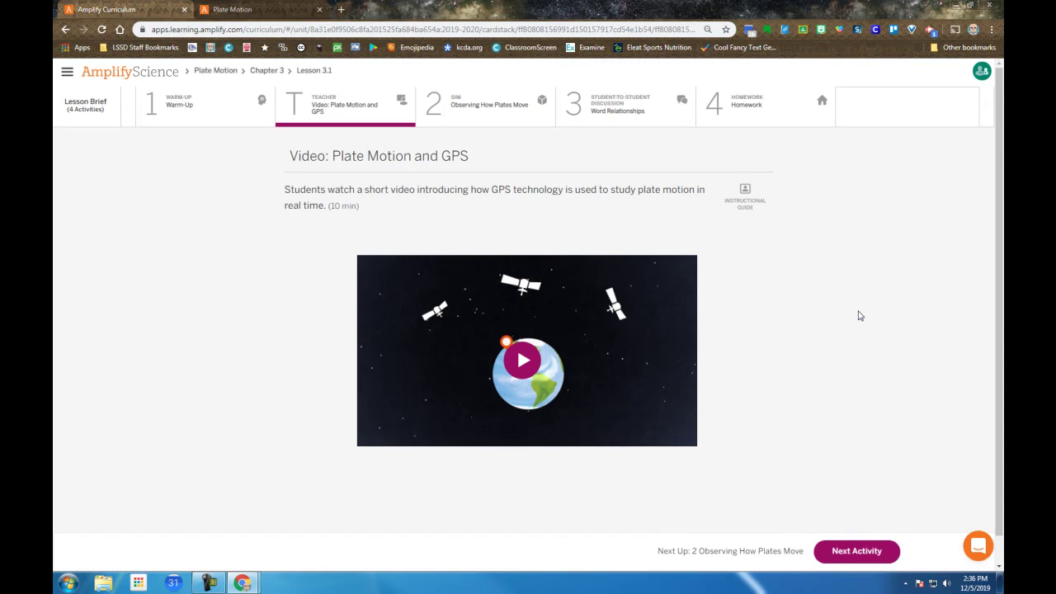
Open 'Observing How Plates Move' and scroll through its Plate Movement Map
{"action": "left_click", "coordinate": [499, 110]}
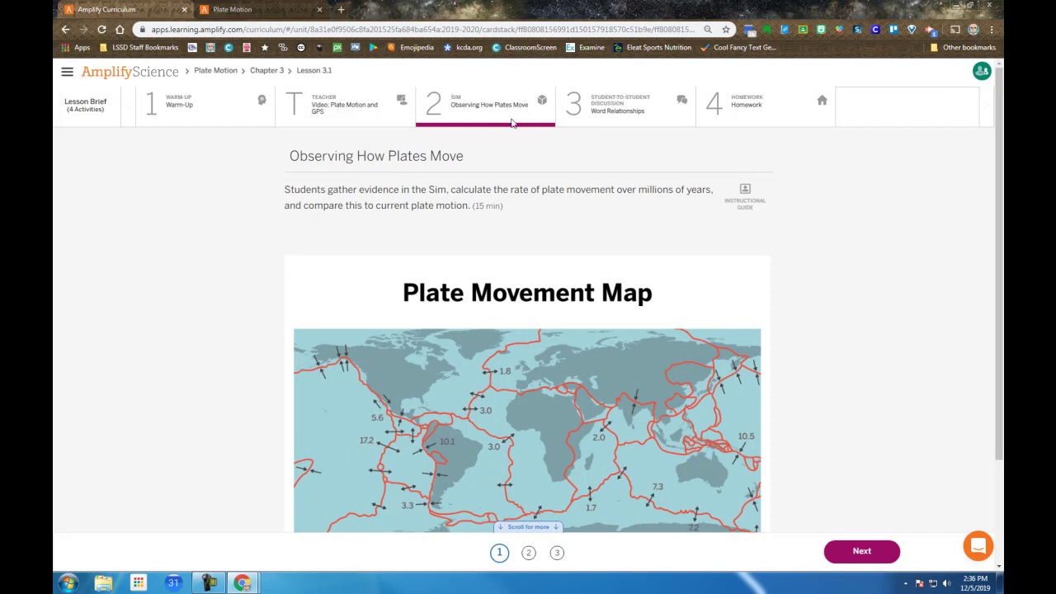
{"action": "scroll", "coordinate": [833, 300], "scroll_direction": "down", "scroll_amount": 1}
{"action": "scroll", "coordinate": [834, 301], "scroll_direction": "down", "scroll_amount": 1}
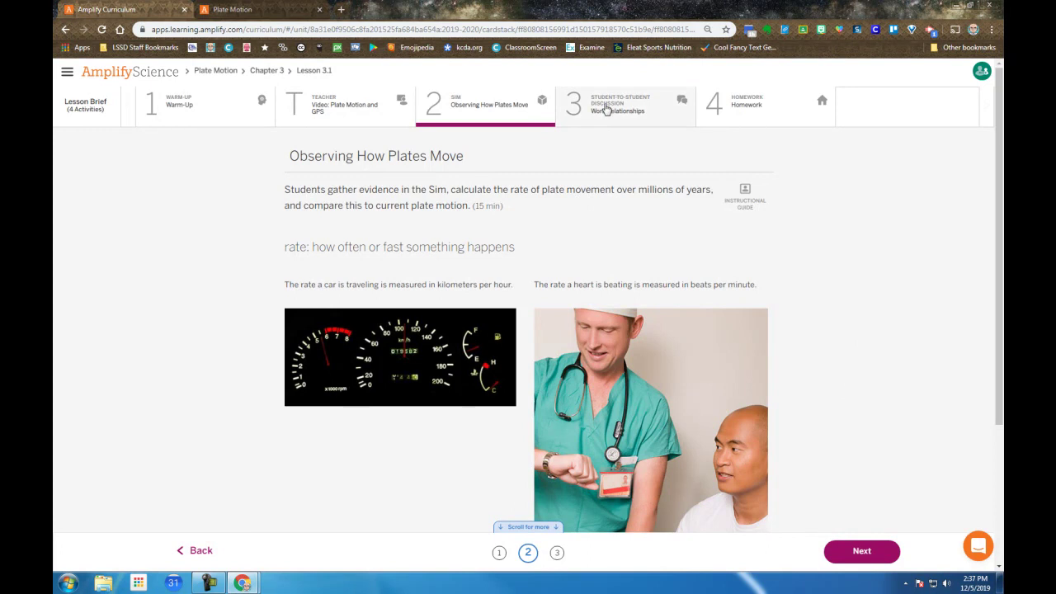
Go to the third slide on observing the rate of plate motion
{"action": "left_click", "coordinate": [556, 553]}
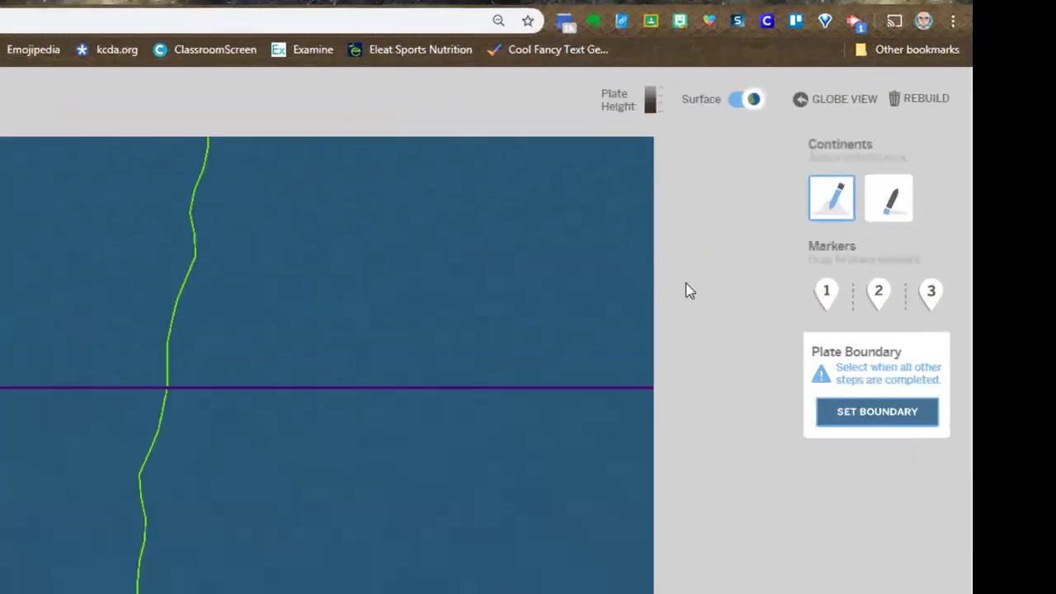
Place GPS markers 1 and 2 on either side of the boundary and make it divergent
{"action": "mouse_move", "coordinate": [773, 357]}
{"action": "left_mouse_down"}
{"action": "mouse_move", "coordinate": [421, 383]}
{"action": "mouse_move", "coordinate": [52, 445]}
{"action": "mouse_move", "coordinate": [0, 331]}
{"action": "mouse_move", "coordinate": [0, 454]}
{"action": "left_mouse_up"}
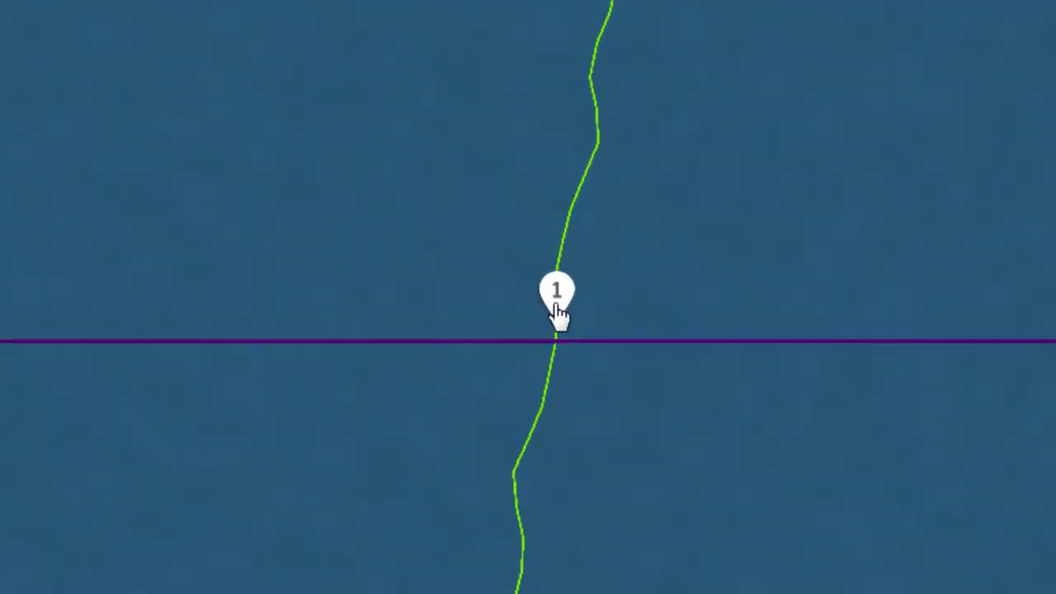
{"action": "left_click_drag", "start_coordinate": [558, 313], "coordinate": [548, 330]}
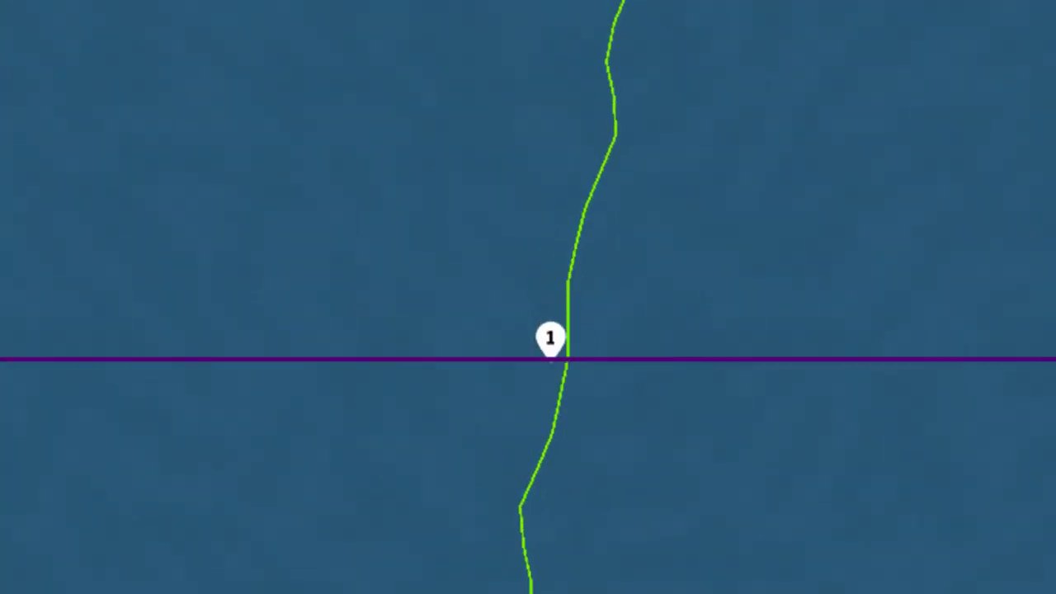
{"action": "mouse_move", "coordinate": [1055, 346]}
{"action": "left_mouse_down"}
{"action": "mouse_move", "coordinate": [547, 337]}
{"action": "mouse_move", "coordinate": [575, 354]}
{"action": "mouse_move", "coordinate": [589, 345]}
{"action": "mouse_move", "coordinate": [557, 334]}
{"action": "mouse_move", "coordinate": [556, 349]}
{"action": "left_mouse_up"}
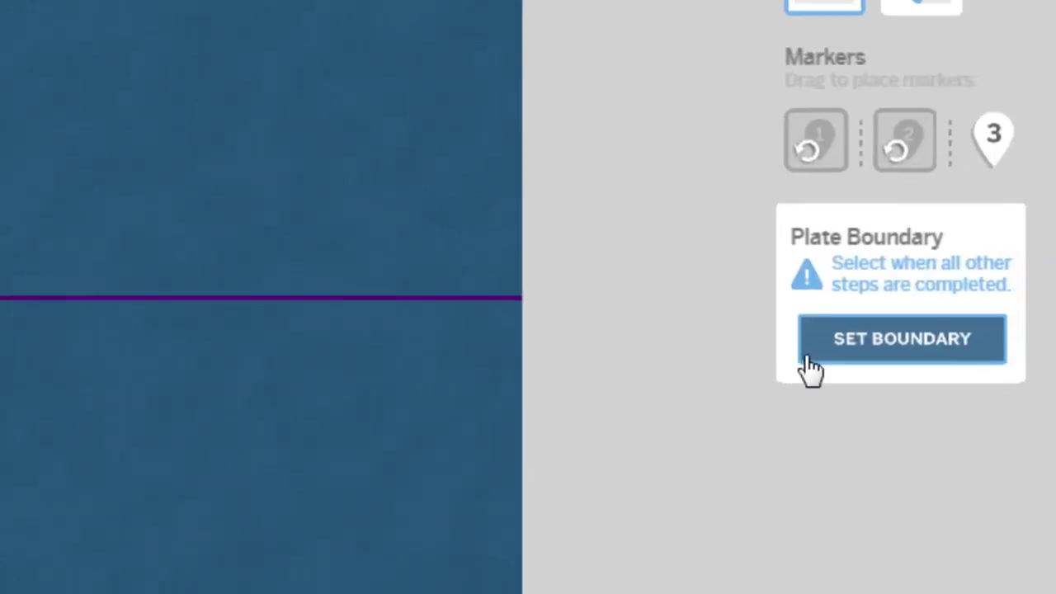
{"action": "left_click", "coordinate": [854, 353]}
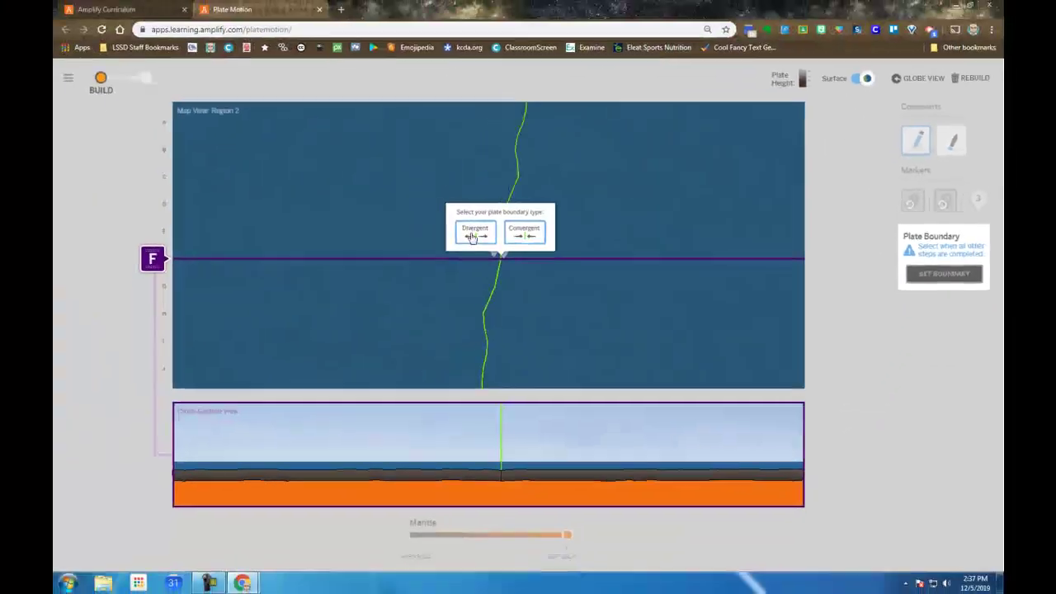
{"action": "left_click", "coordinate": [472, 237]}
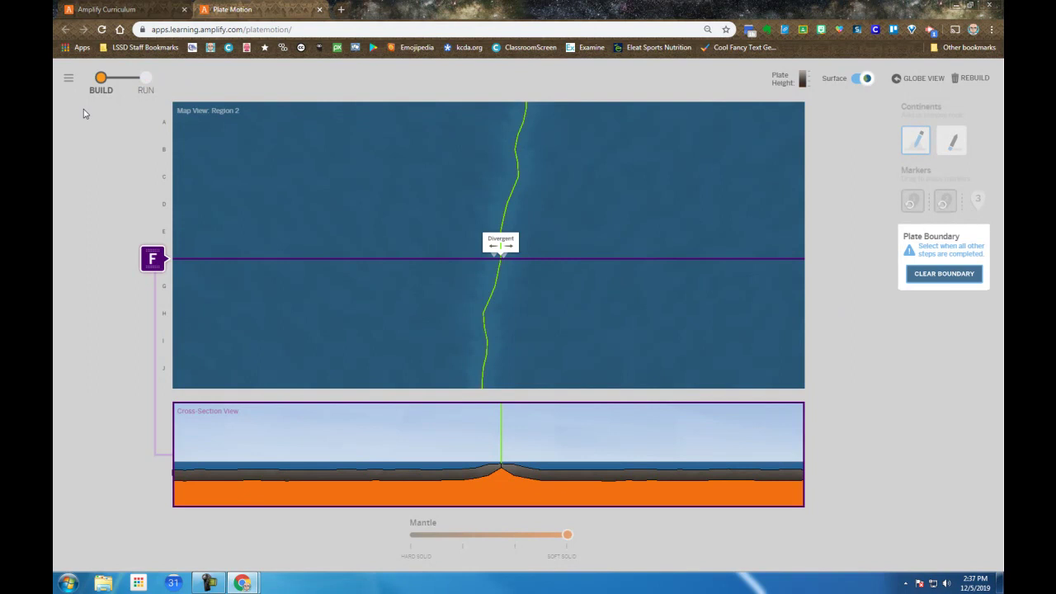
Run the model to 51 million years and read marker 1's distances: 580 km and 1235 km
{"action": "left_click", "coordinate": [146, 78]}
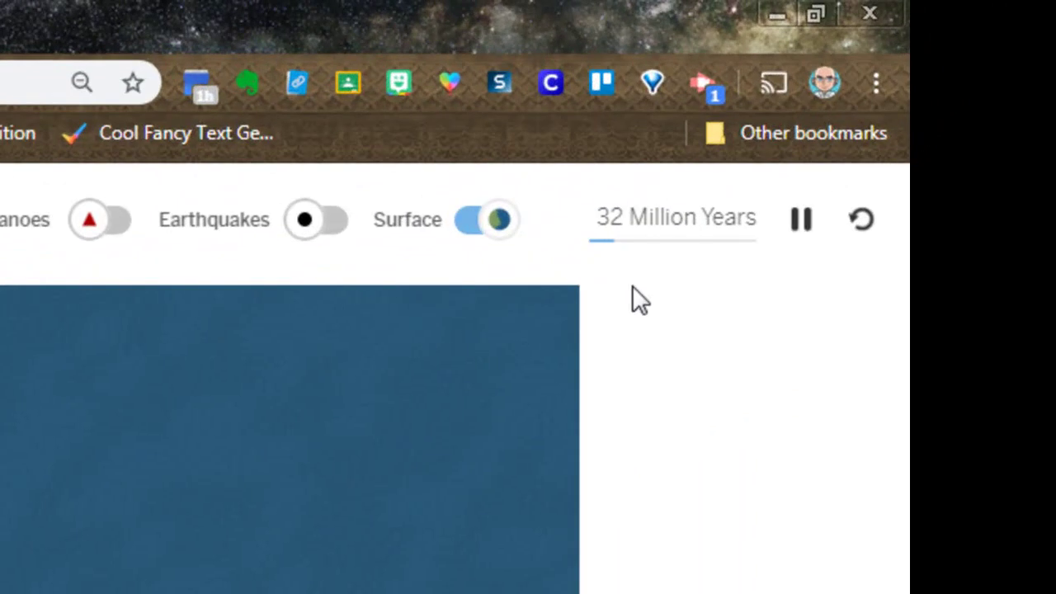
{"action": "left_click", "coordinate": [802, 221]}
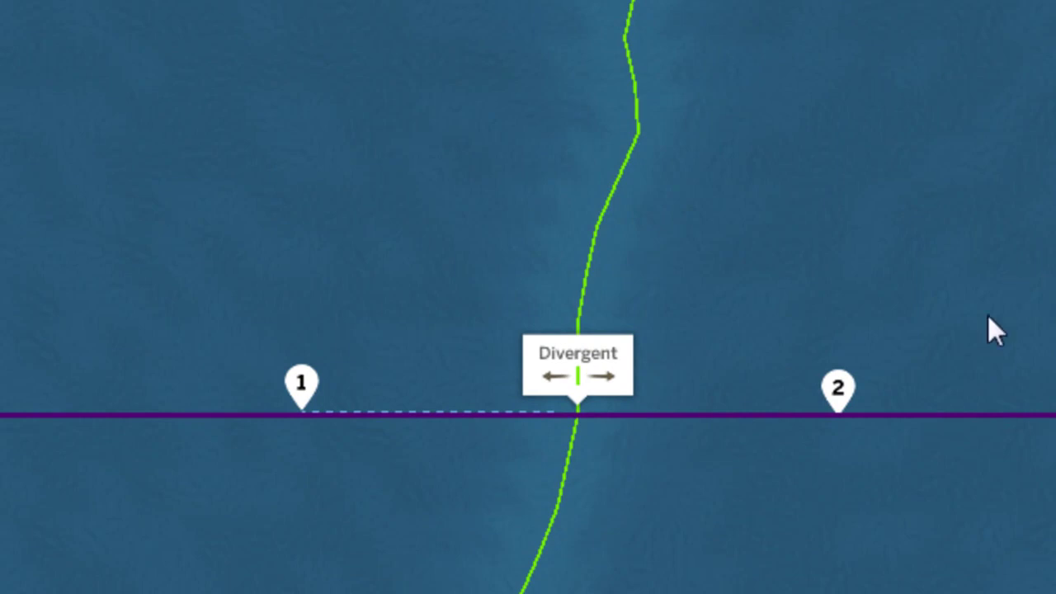
{"action": "left_click", "coordinate": [302, 386]}
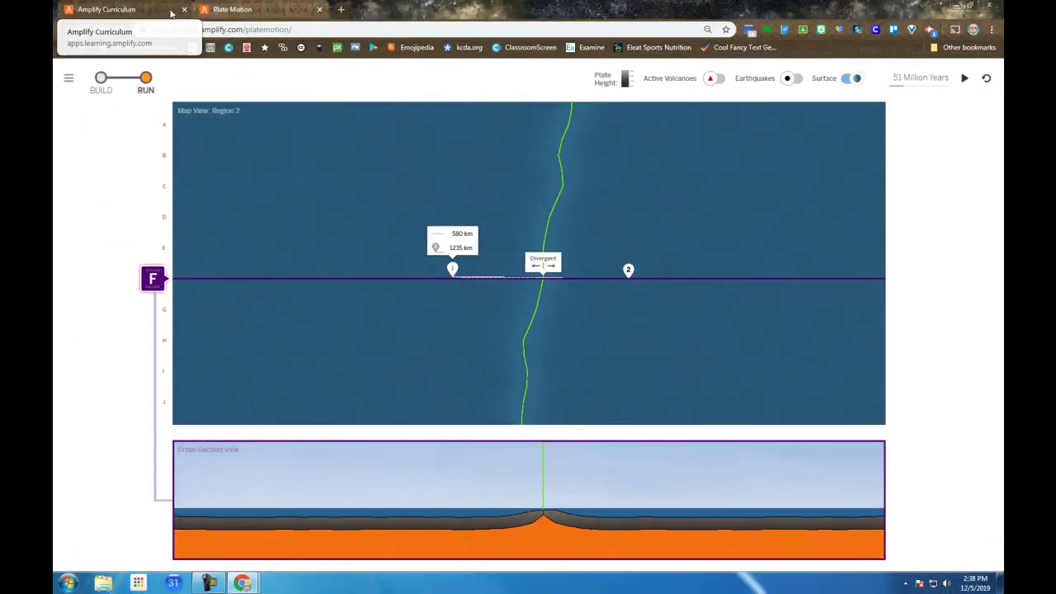
Scroll the lesson page to the empty four-row time, distance and rate table, checking the sim briefly
{"action": "left_click", "coordinate": [172, 13]}
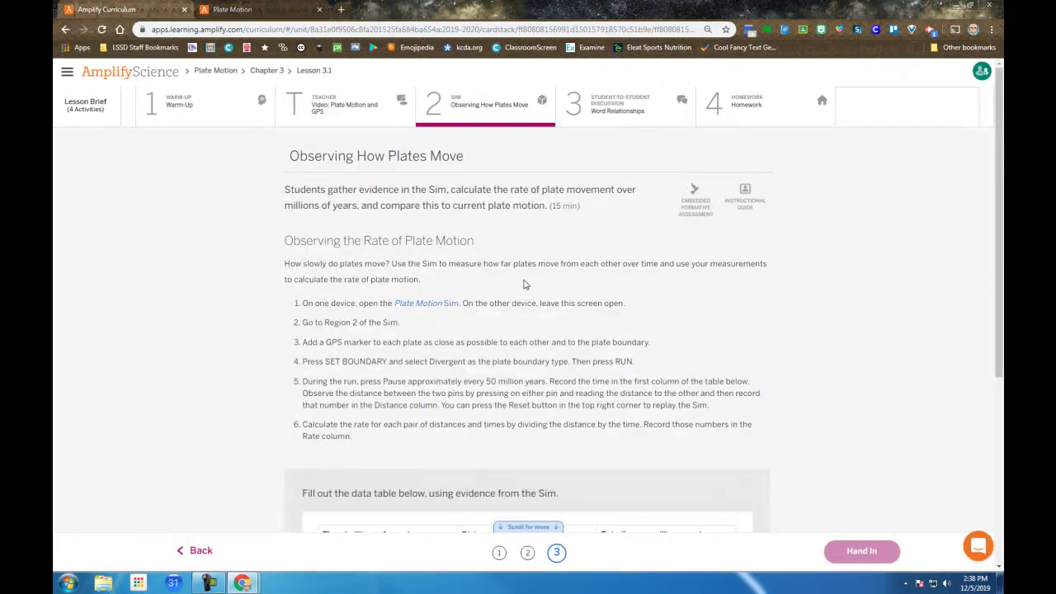
{"action": "scroll", "coordinate": [579, 450], "scroll_direction": "down", "scroll_amount": 5}
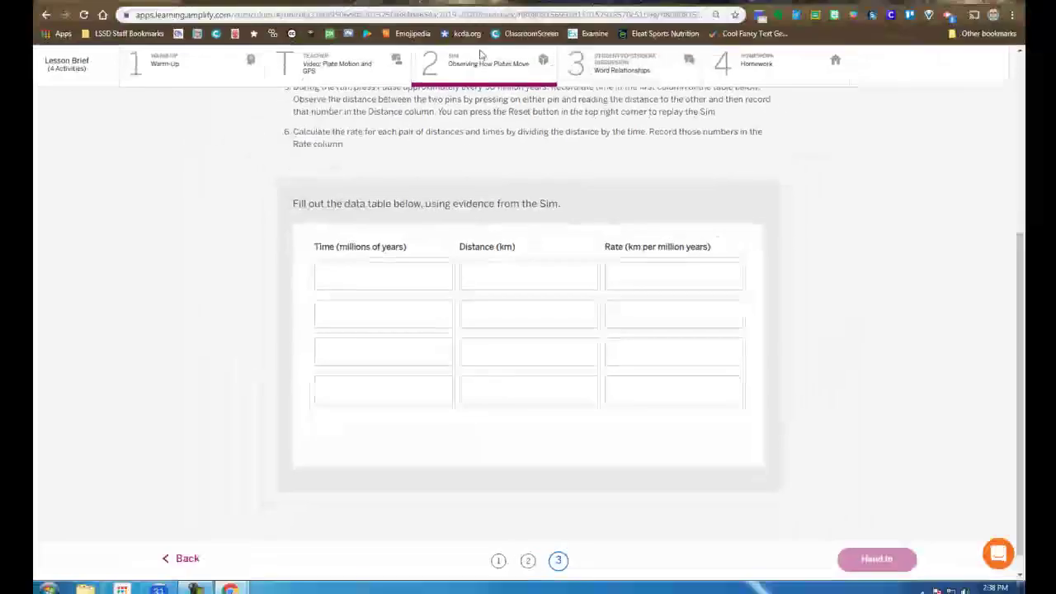
{"action": "left_click", "coordinate": [231, 9]}
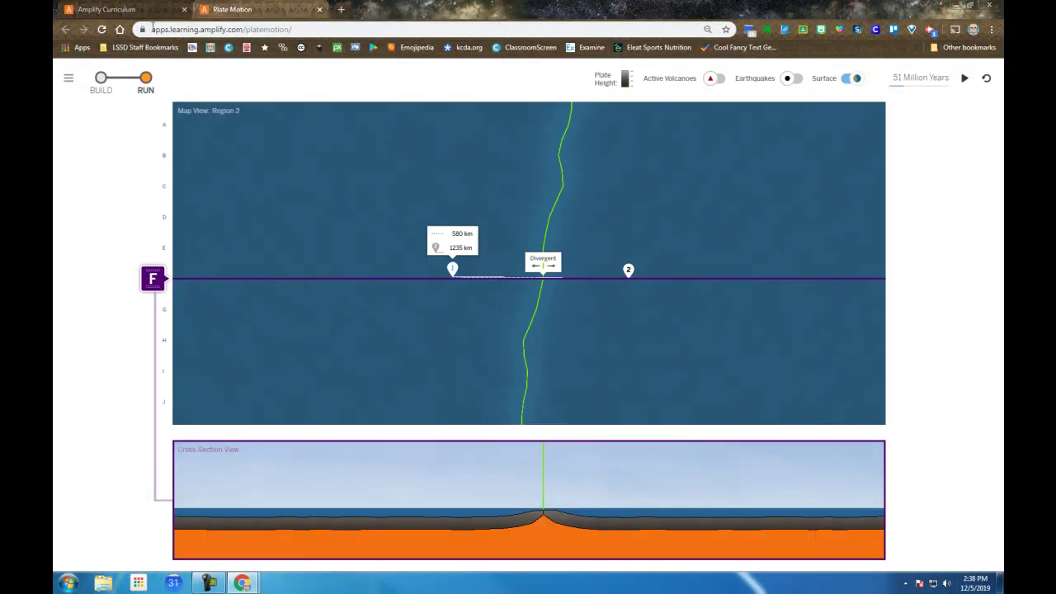
{"action": "left_click", "coordinate": [124, 9]}
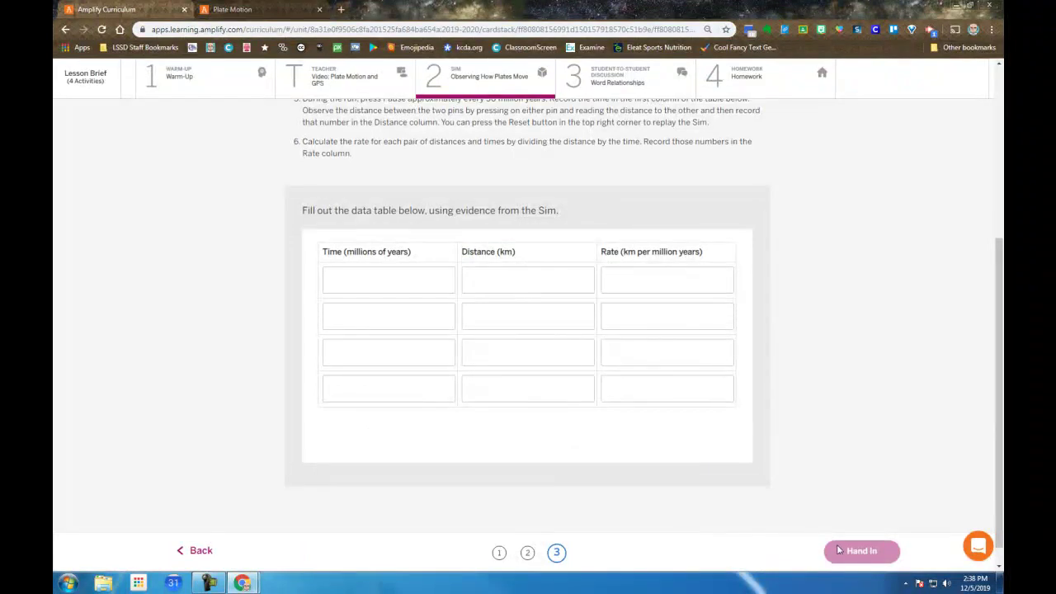
{"action": "left_click", "coordinate": [600, 86]}
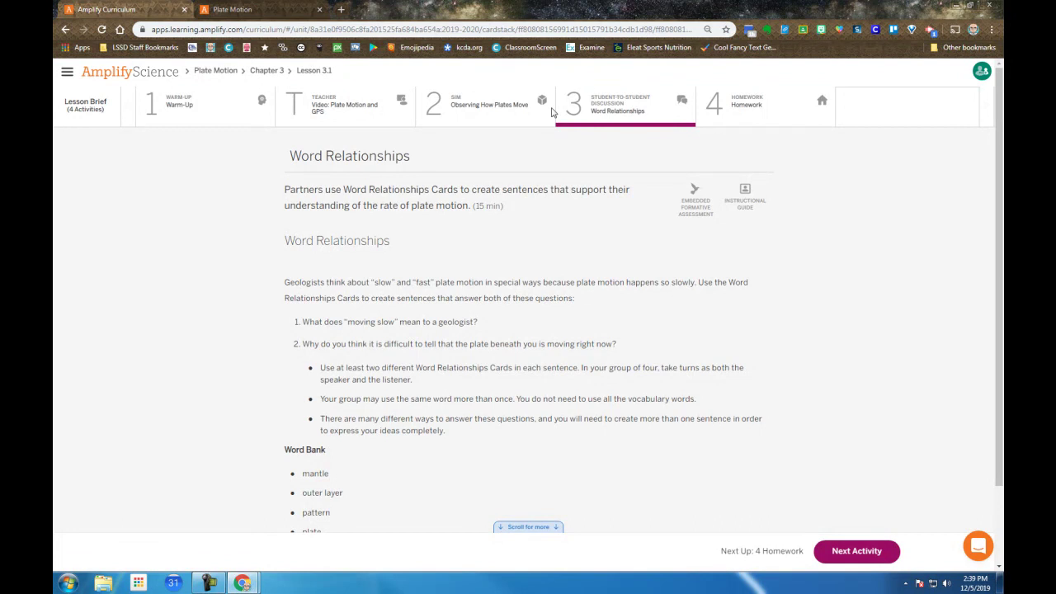
{"action": "scroll", "coordinate": [484, 323], "scroll_direction": "down", "scroll_amount": 1}
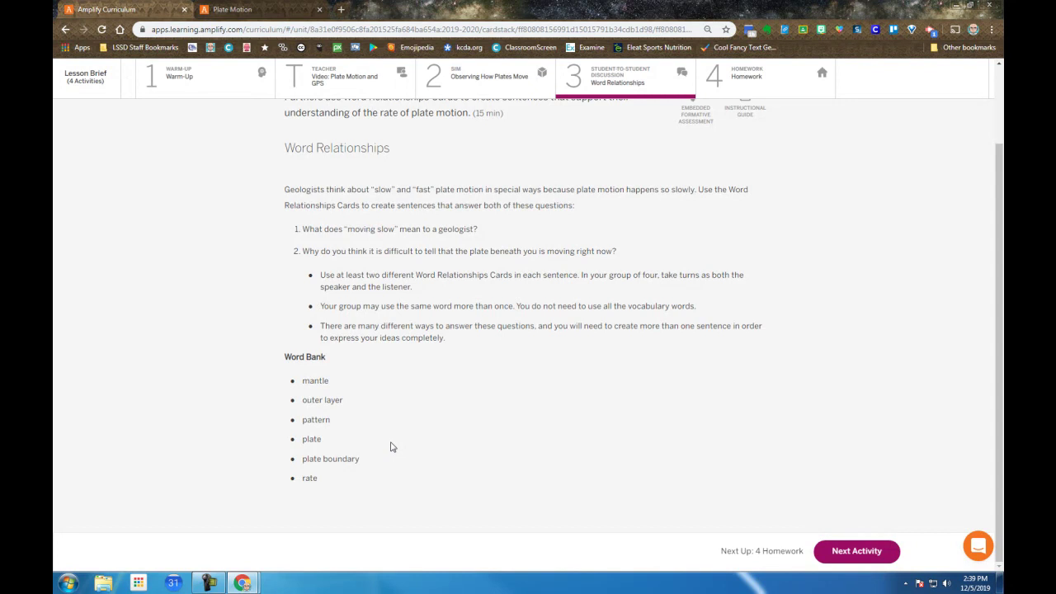
Open Homework and review the Mesosaurus claim question, word bank and response box
{"action": "left_click", "coordinate": [763, 83]}
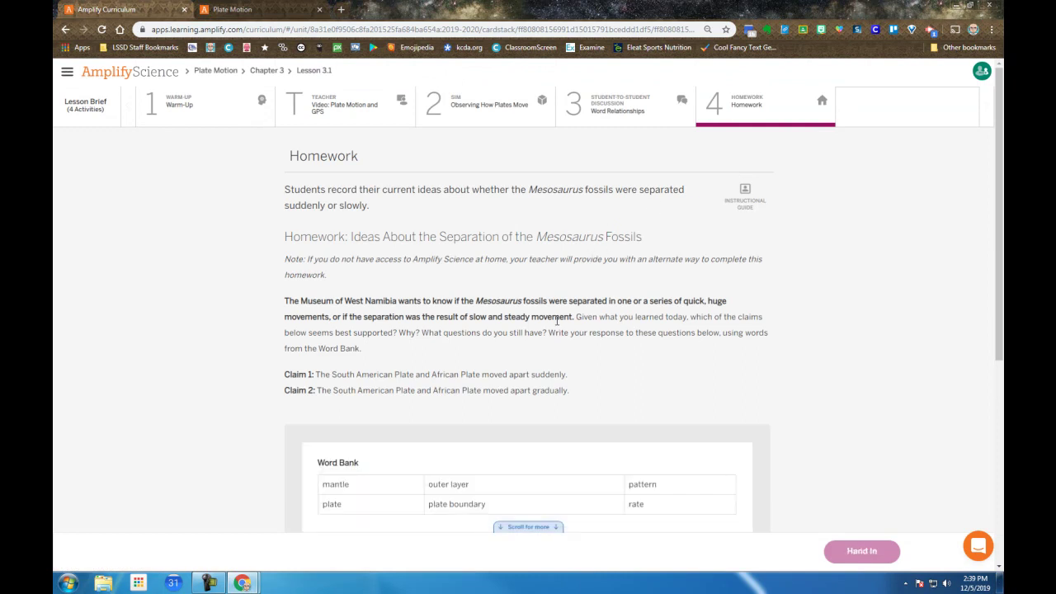
{"action": "scroll", "coordinate": [520, 331], "scroll_direction": "down", "scroll_amount": 1}
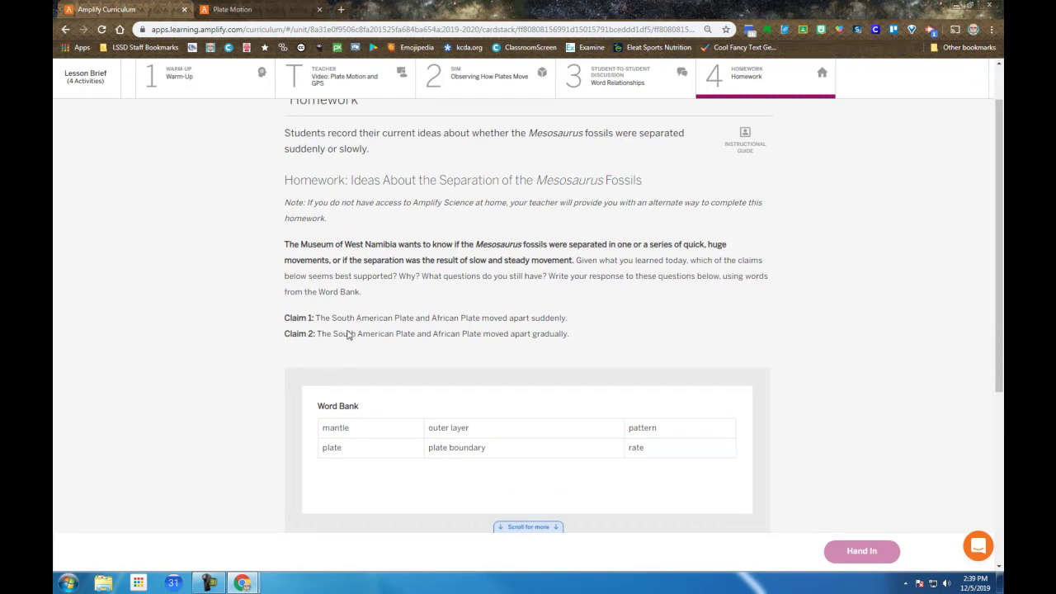
{"action": "scroll", "coordinate": [446, 421], "scroll_direction": "down", "scroll_amount": 3}
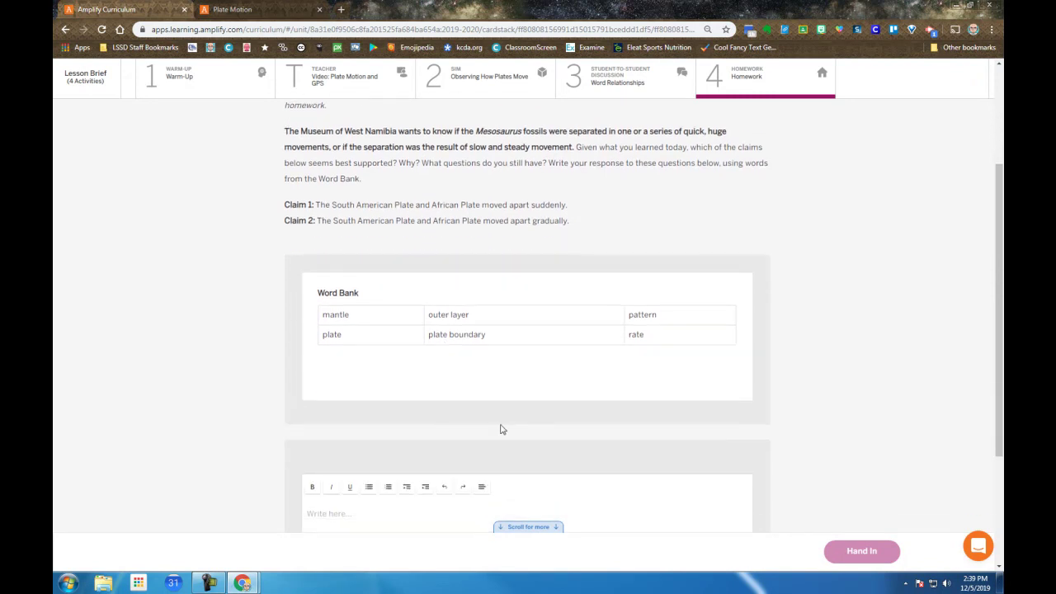
{"action": "scroll", "coordinate": [505, 449], "scroll_direction": "up", "scroll_amount": 4}
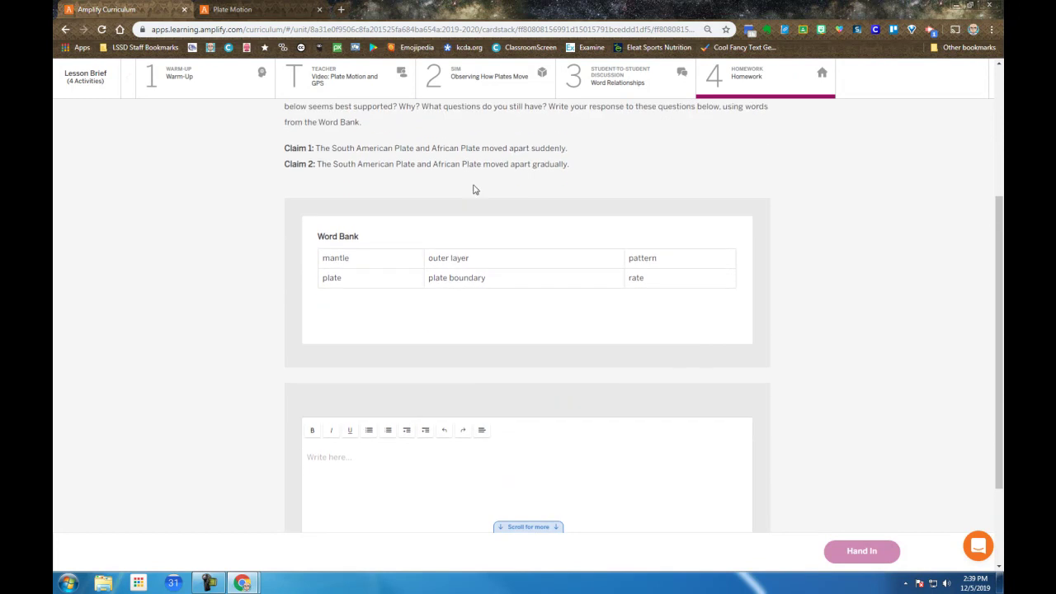
Open the Word Relationships teacher guide and project the Key Concept slide
{"action": "left_click", "coordinate": [629, 102]}
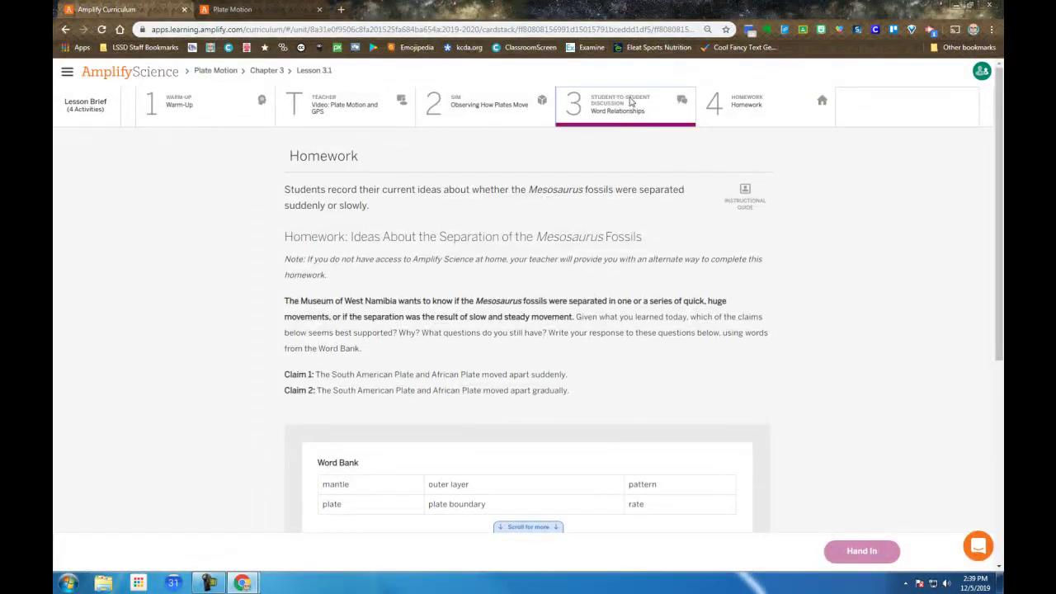
{"action": "left_click", "coordinate": [744, 191]}
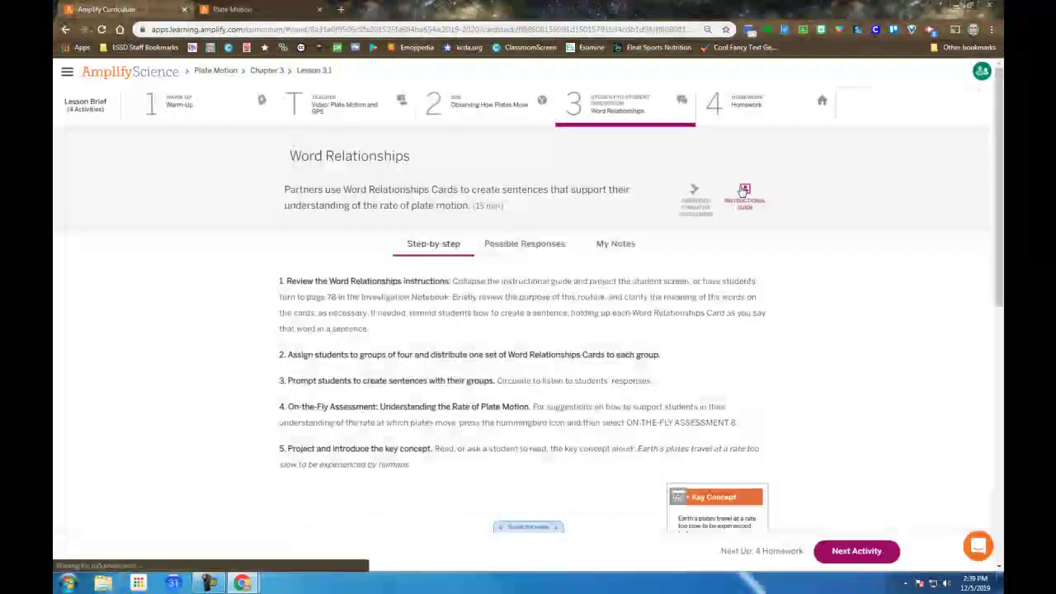
{"action": "left_click", "coordinate": [681, 502]}
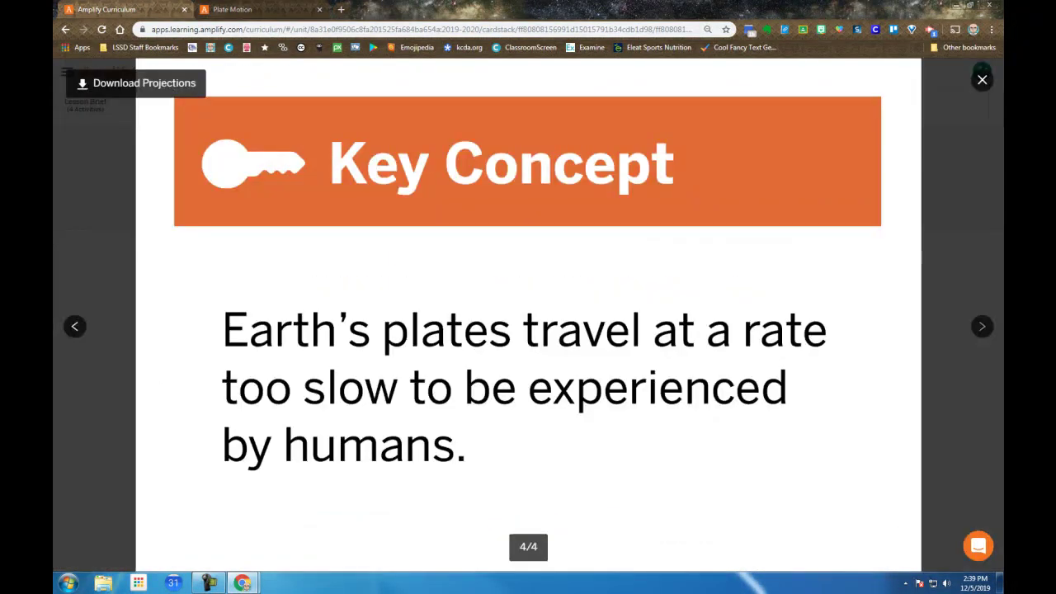
Step back to Plate Motion Claims, then advance through Plate Movement Map to Key Concept (4/4)
{"action": "left_click", "coordinate": [73, 326]}
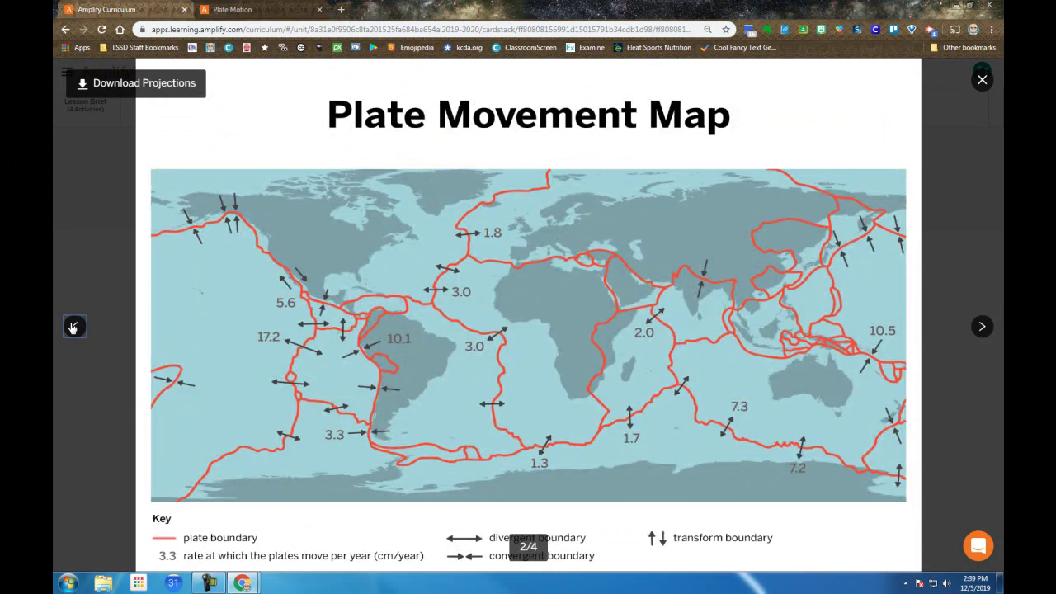
{"action": "left_click", "coordinate": [74, 327]}
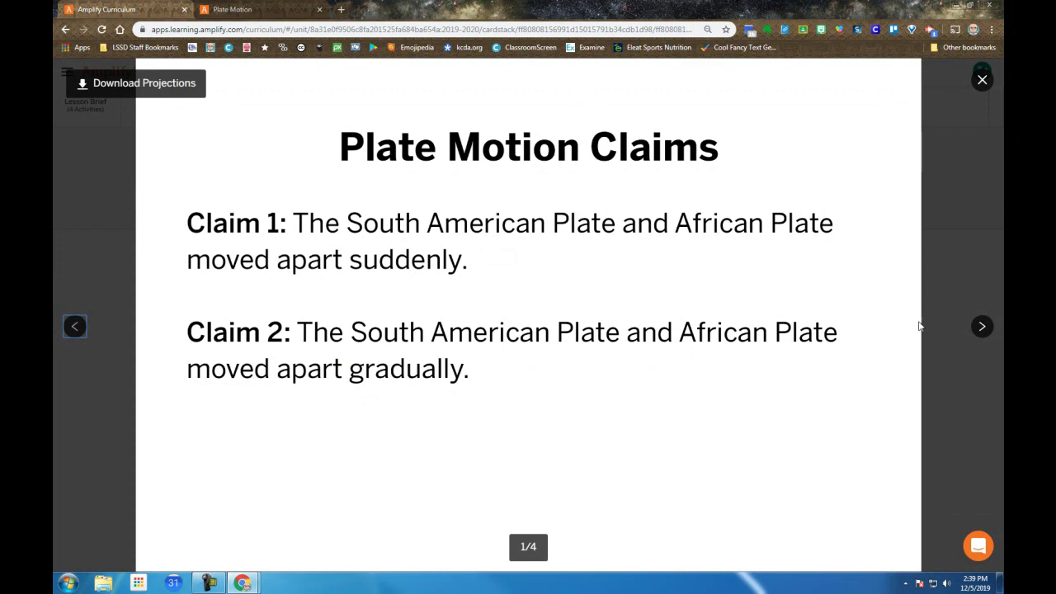
{"action": "left_click", "coordinate": [983, 327]}
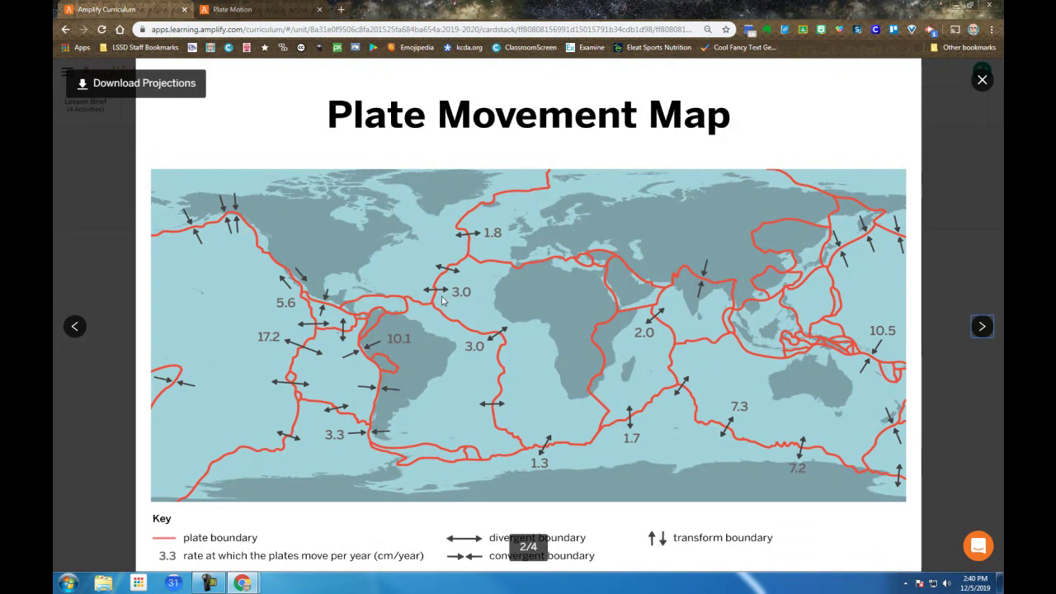
{"action": "left_click", "coordinate": [983, 327]}
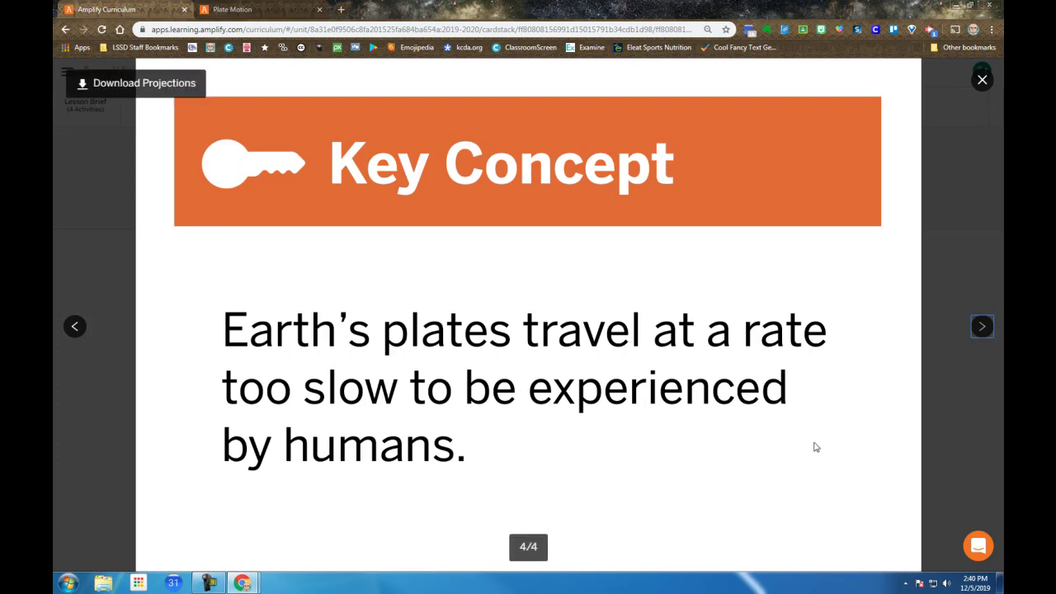
Close the projection, hide the teacher guide, and scroll Homework down to the empty response box
{"action": "left_click", "coordinate": [983, 80]}
{"action": "scroll", "coordinate": [629, 364], "scroll_direction": "down", "scroll_amount": 3}
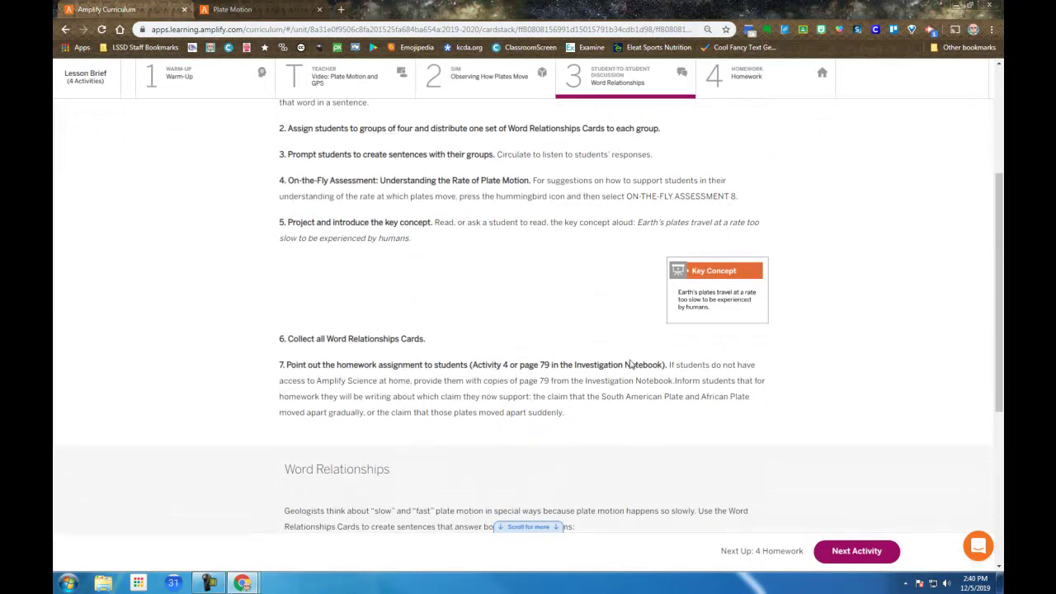
{"action": "scroll", "coordinate": [630, 364], "scroll_direction": "up", "scroll_amount": 5}
{"action": "left_click", "coordinate": [744, 195]}
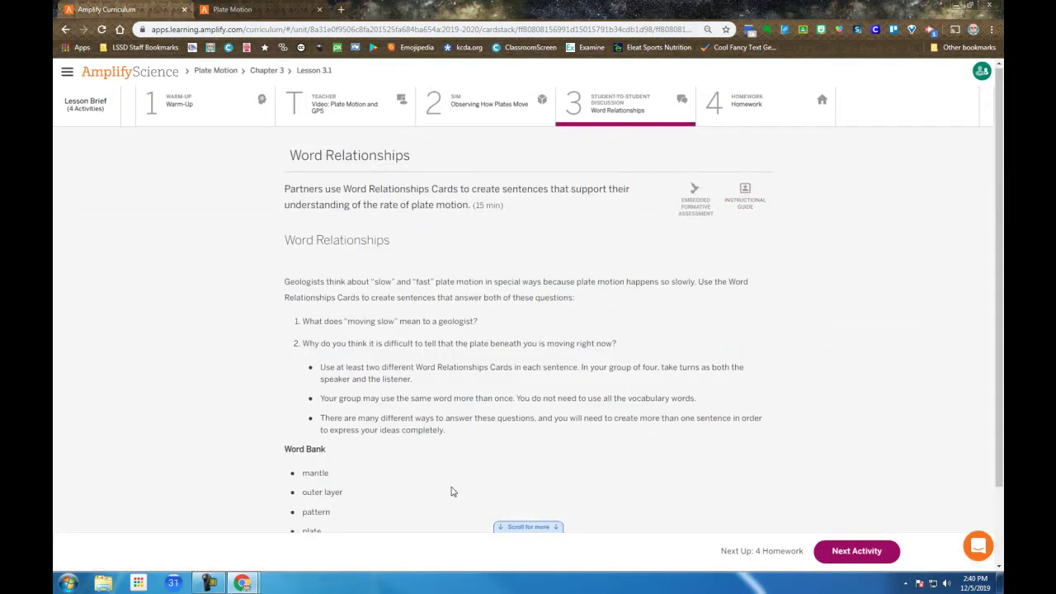
{"action": "scroll", "coordinate": [454, 487], "scroll_direction": "down", "scroll_amount": 2}
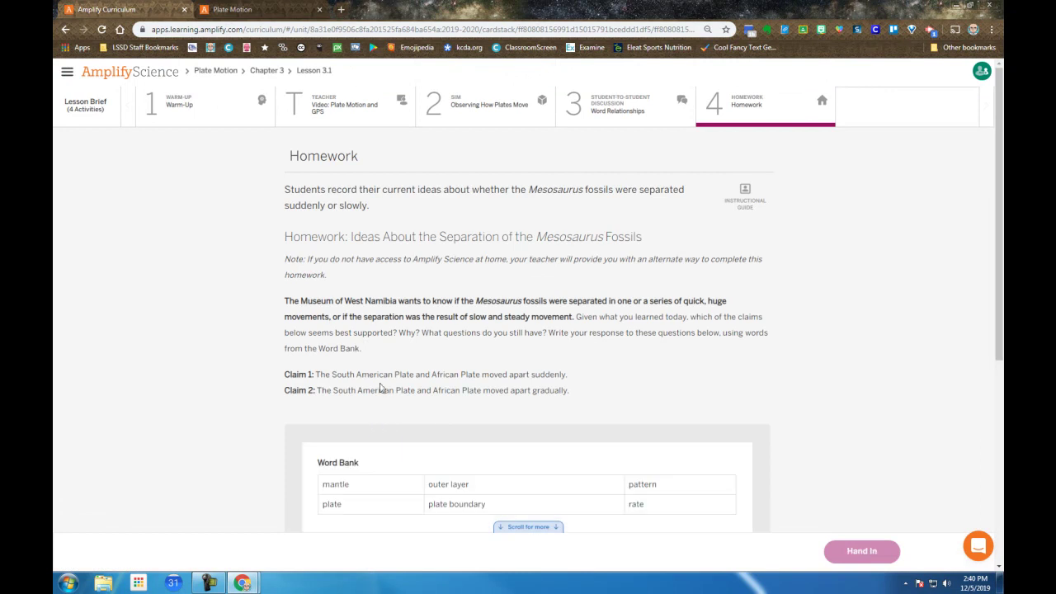
{"action": "scroll", "coordinate": [391, 399], "scroll_direction": "down", "scroll_amount": 3}
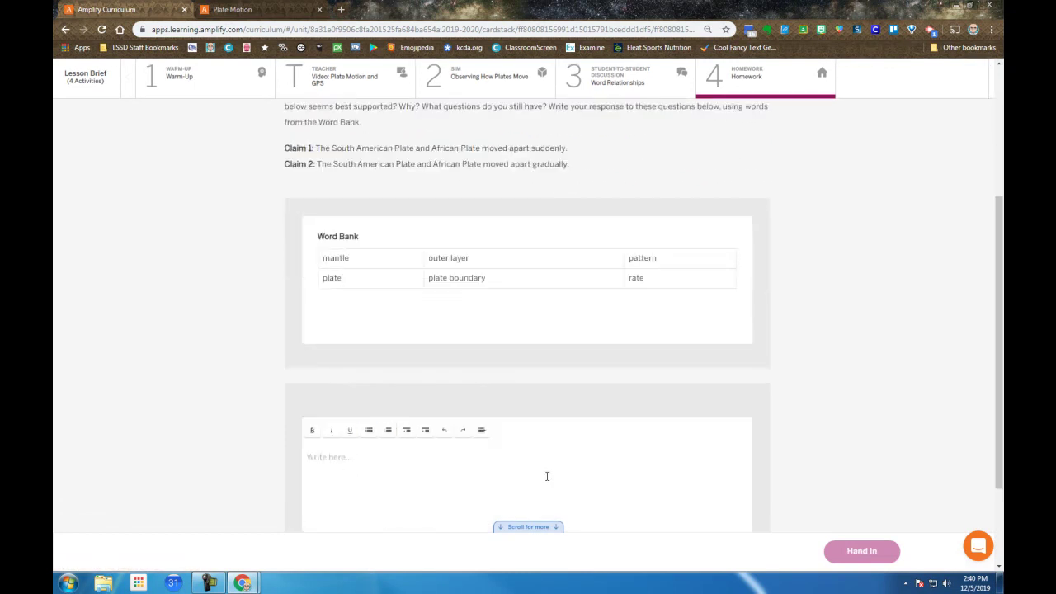
{"action": "scroll", "coordinate": [599, 467], "scroll_direction": "down", "scroll_amount": 2}
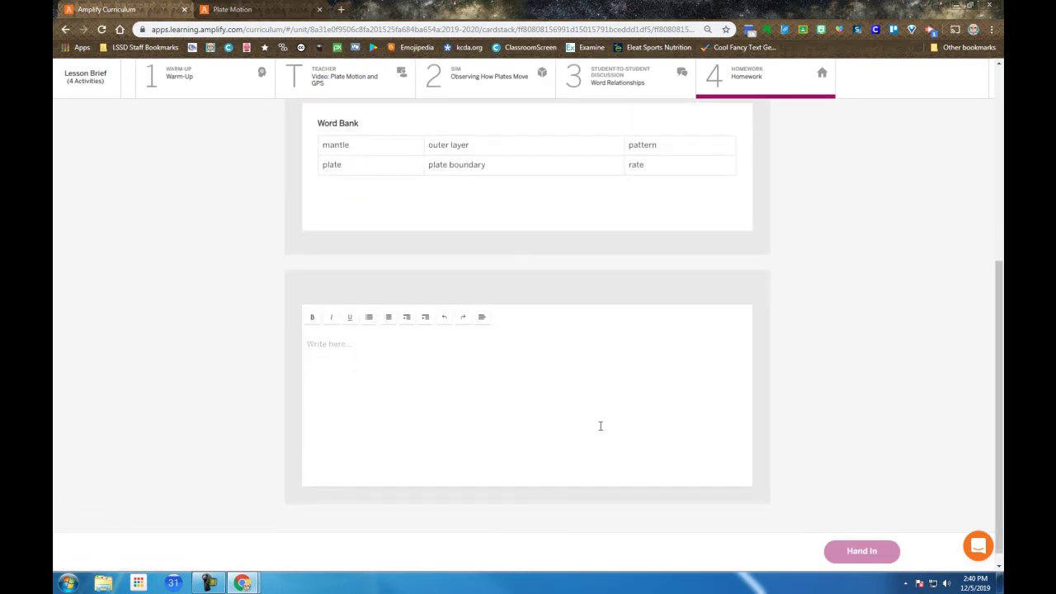